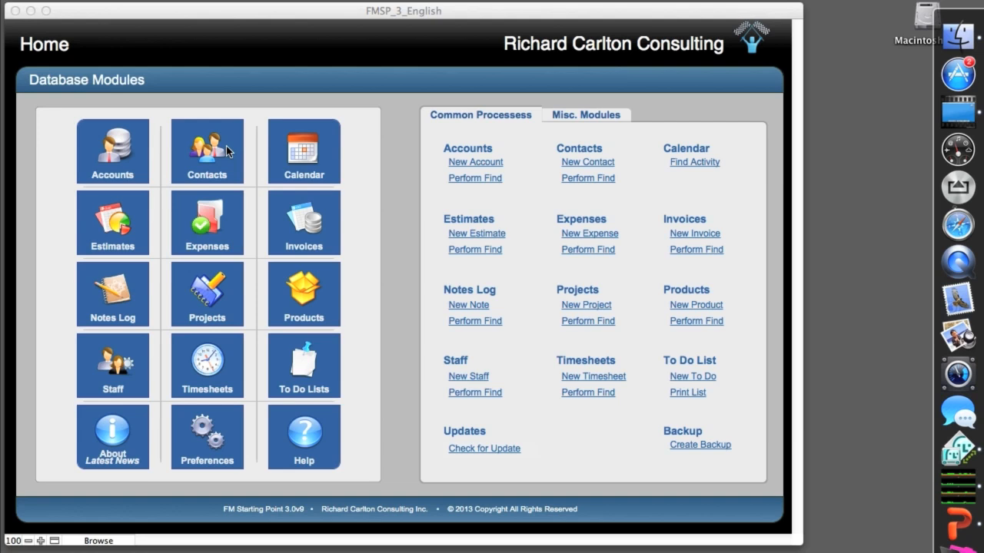
Step: Open the Contacts module's L30_CONTACTS_Data_Entry layout in Layout mode and move the Inspector clear of the fields
click(234, 164)
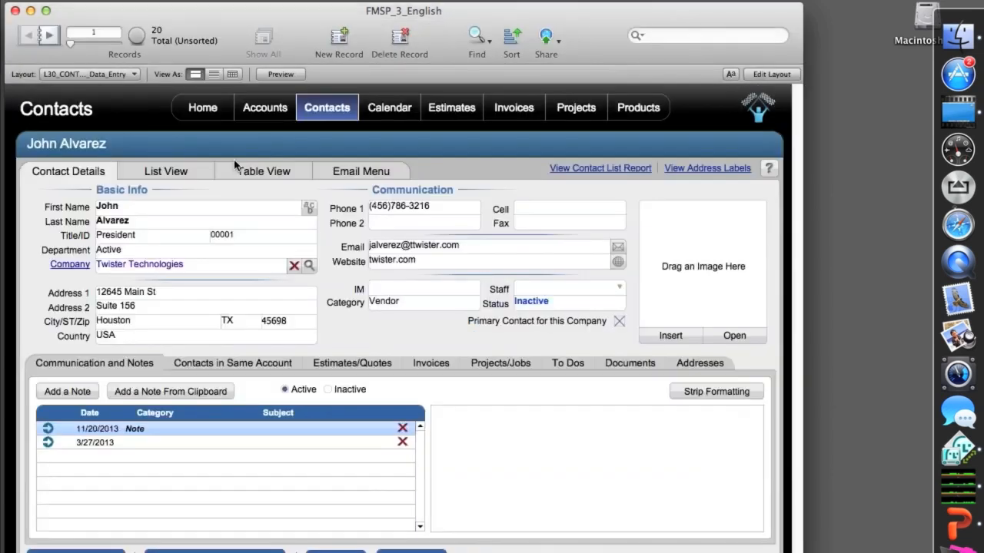
click(115, 74)
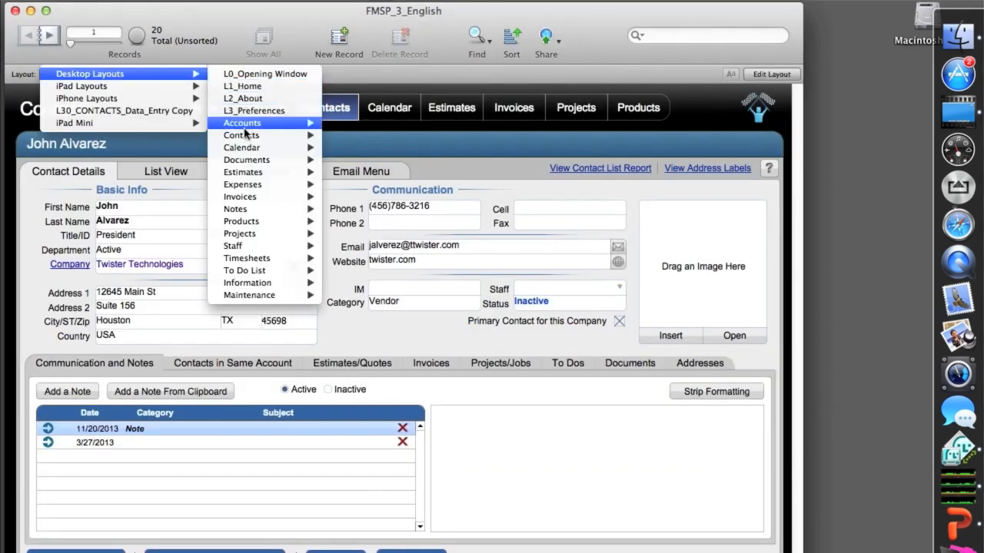
mouse_move(286, 136)
click(344, 136)
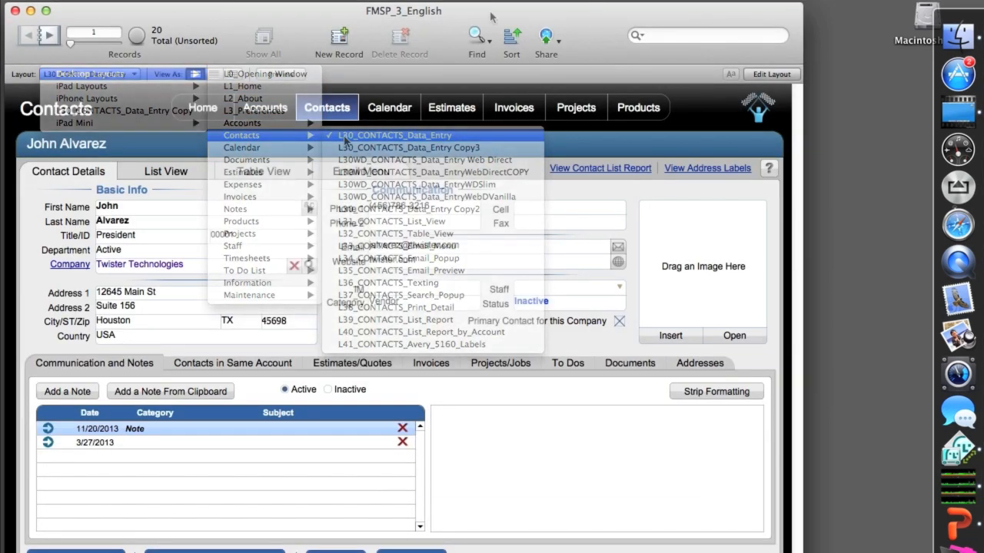
key(super+l)
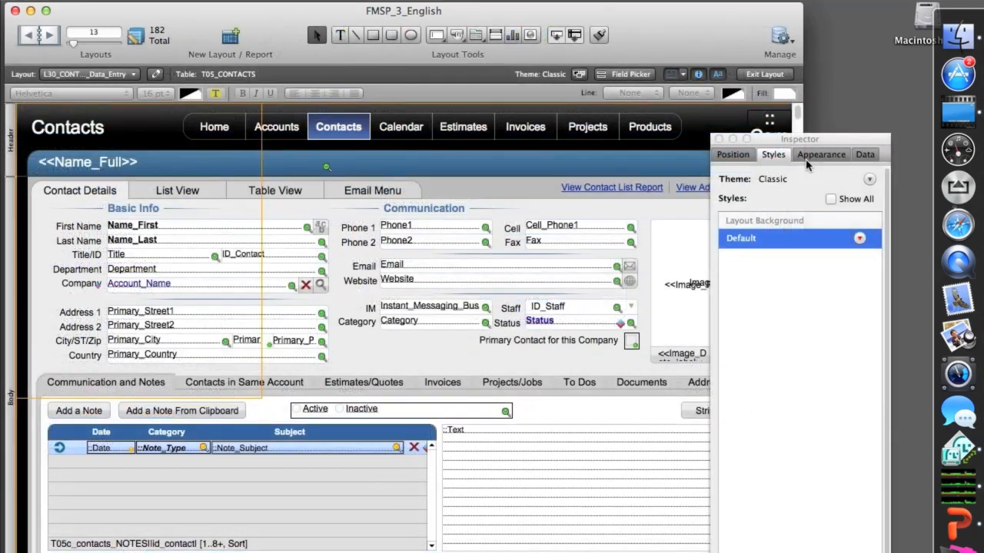
drag(805, 143, 840, 14)
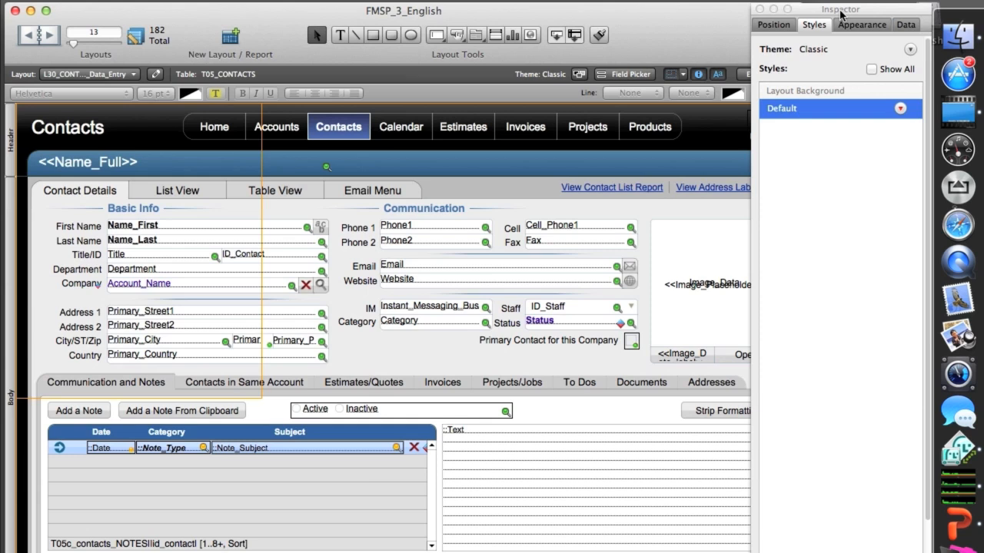
Step: Examine the style assigned to individual name, company, address and communication fields on the Classic-themed layout
click(121, 228)
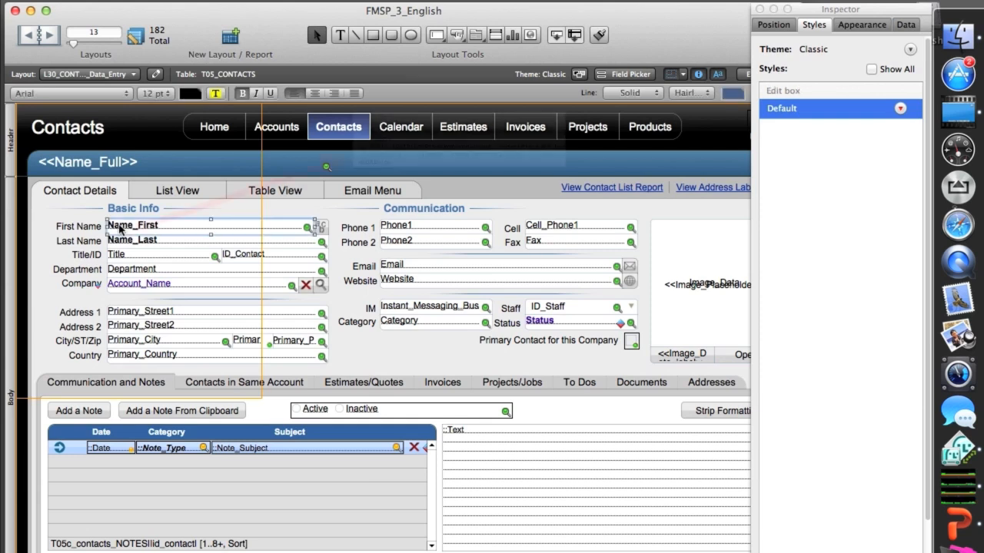
click(121, 286)
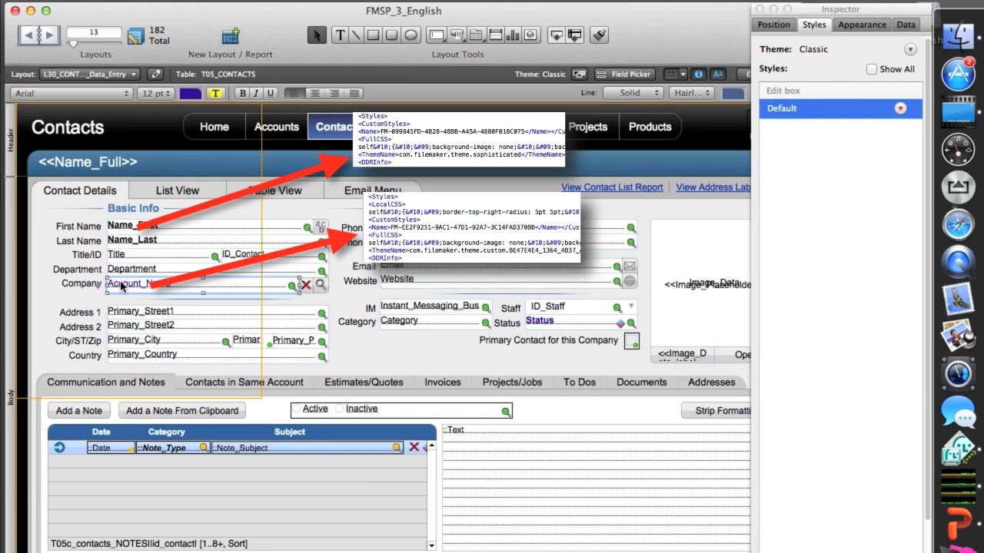
click(117, 346)
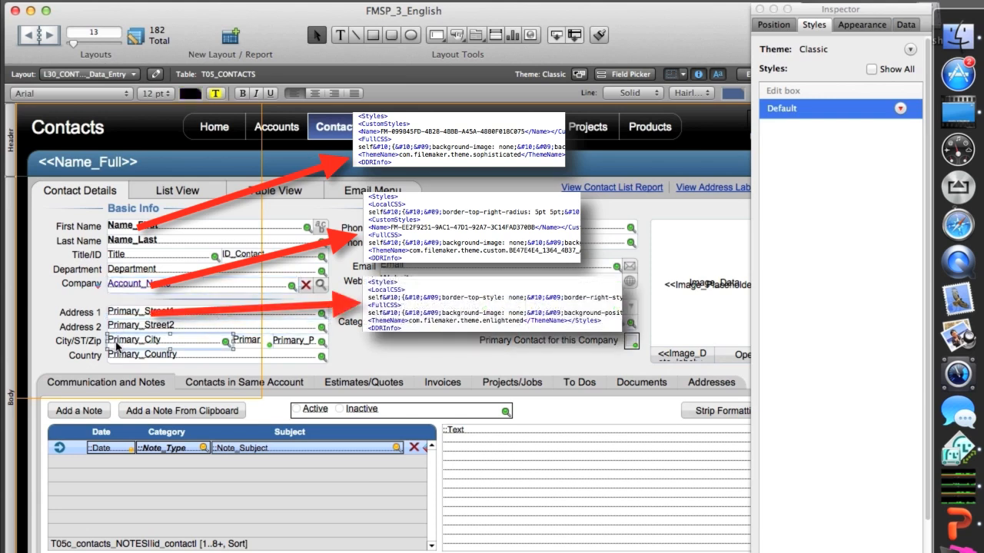
click(219, 358)
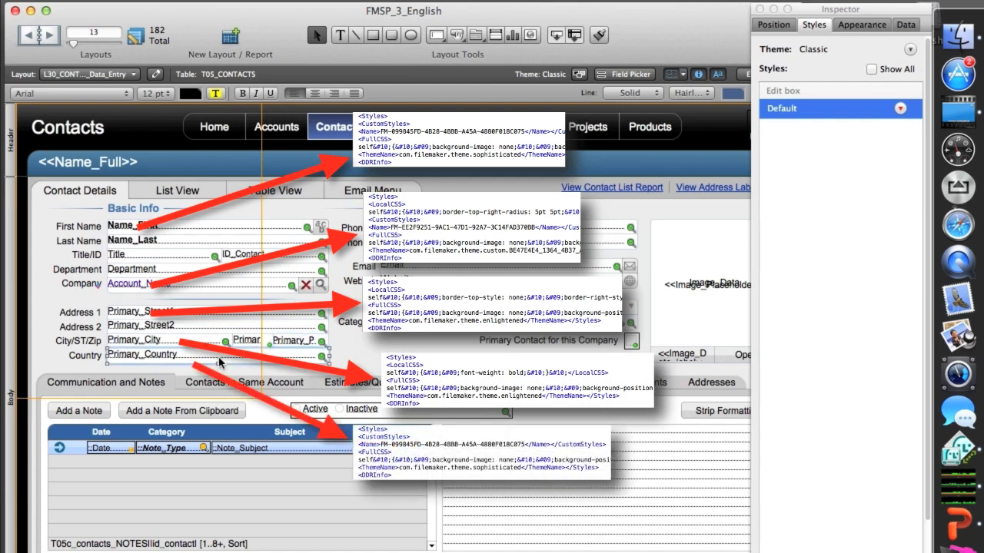
click(401, 307)
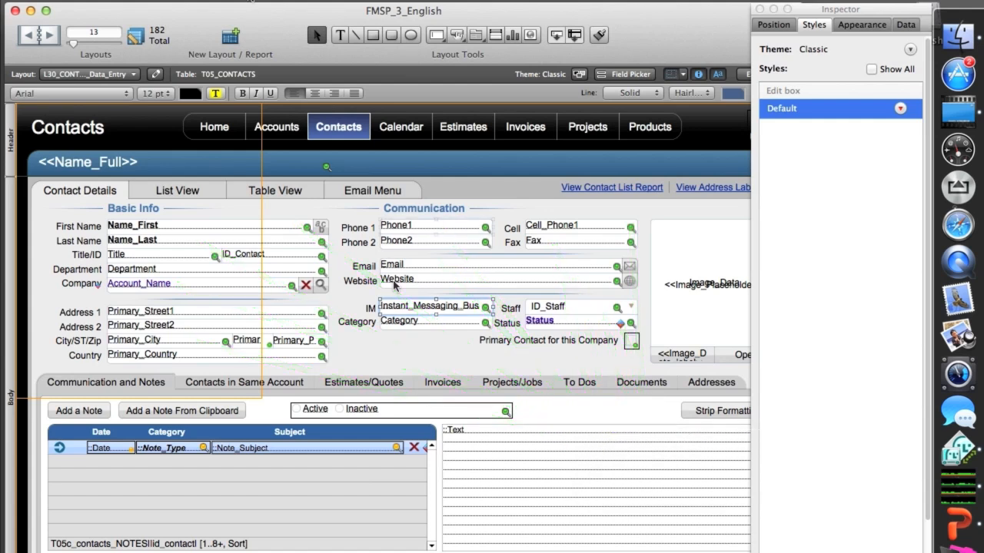
key(Tab)
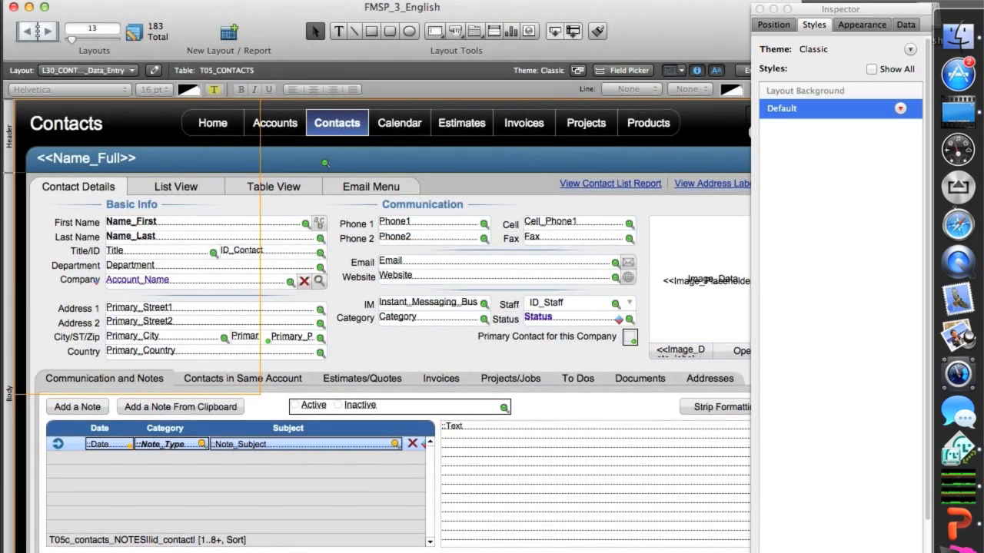
Step: Open a second window of the file and duplicate the Contacts data entry layout in it
click(608, 1)
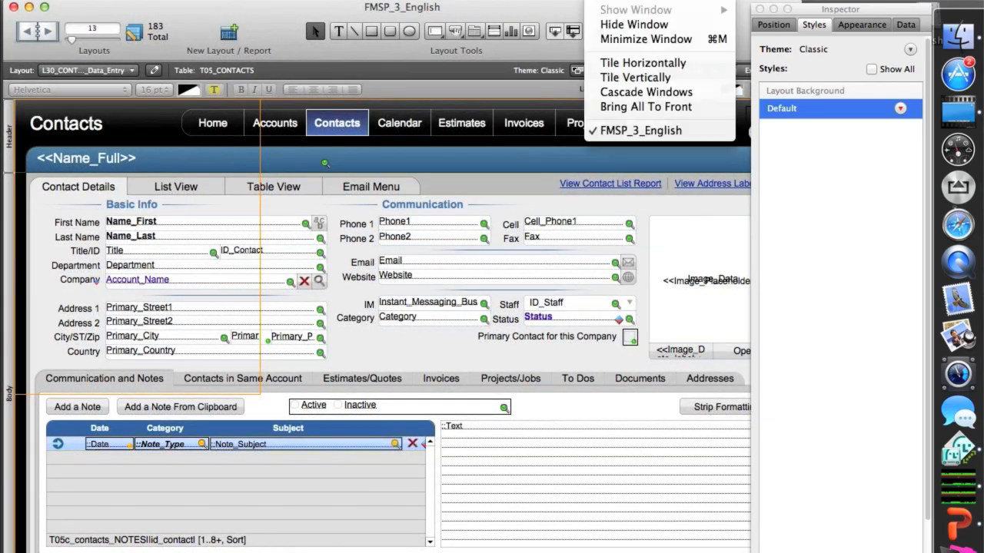
click(618, 1)
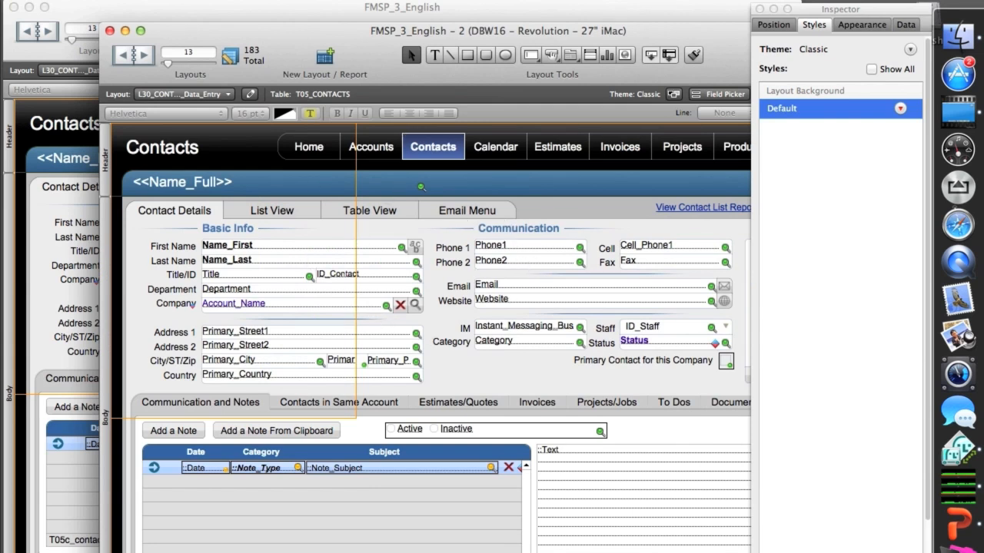
click(401, 1)
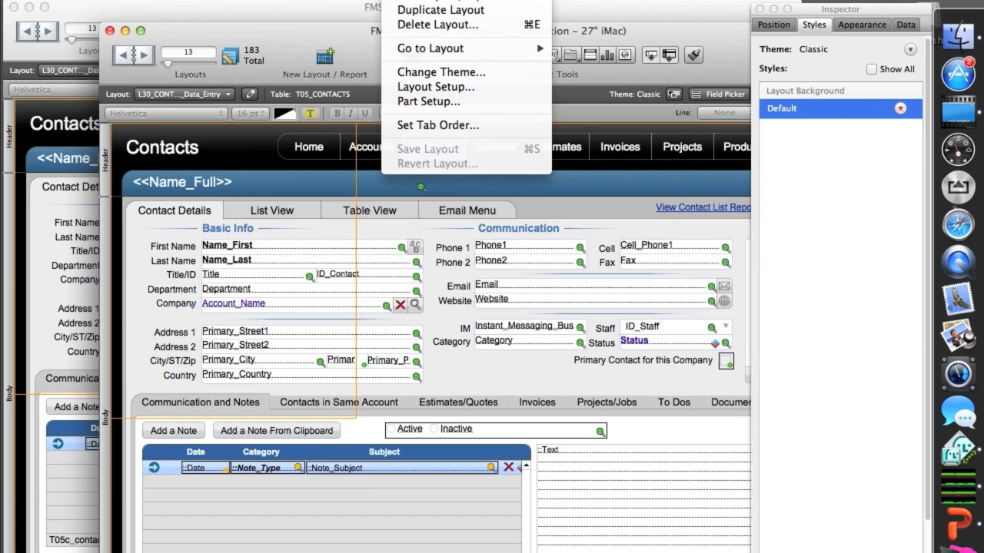
click(408, 11)
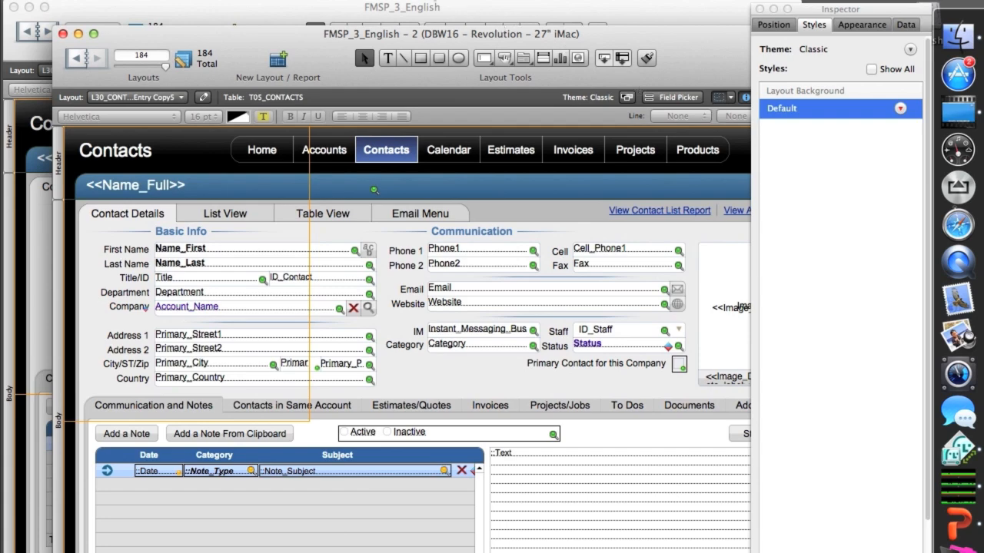
Step: Change the duplicated Contacts layout's theme to the Aspire theme Vibrant
click(401, 0)
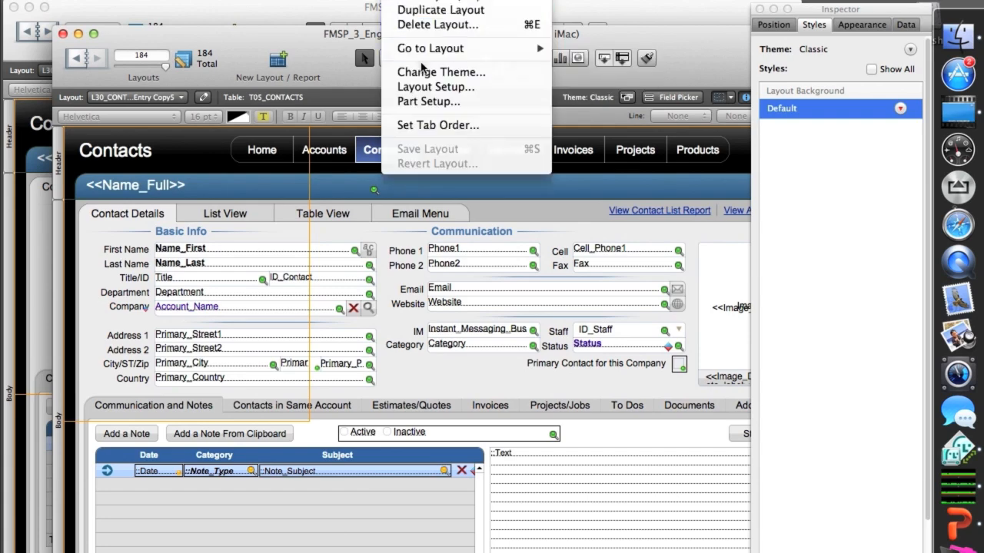
click(424, 70)
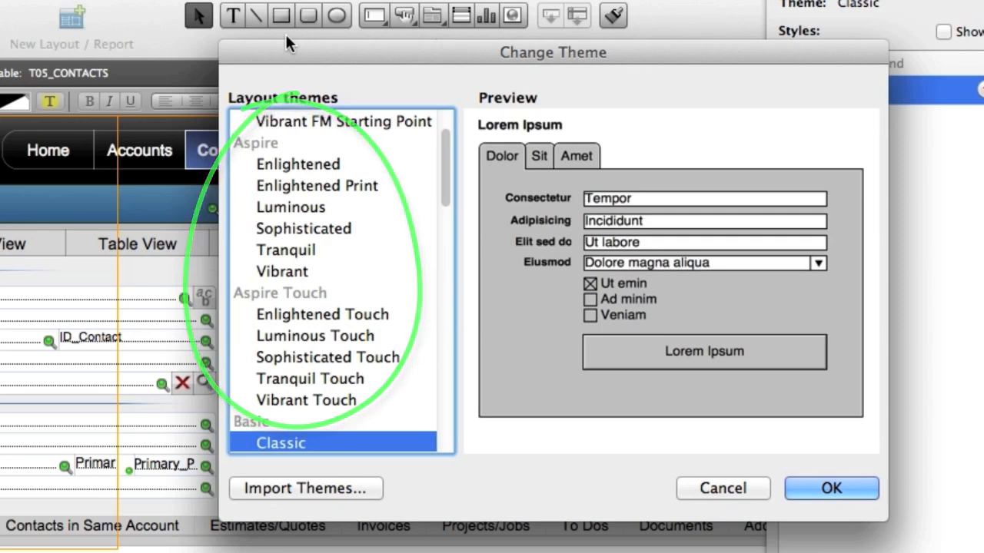
click(292, 273)
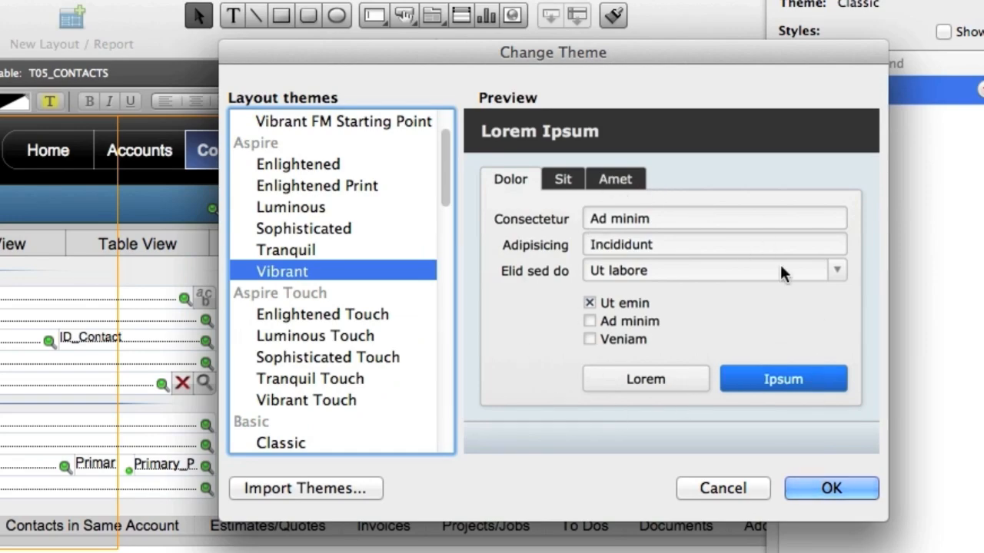
click(830, 488)
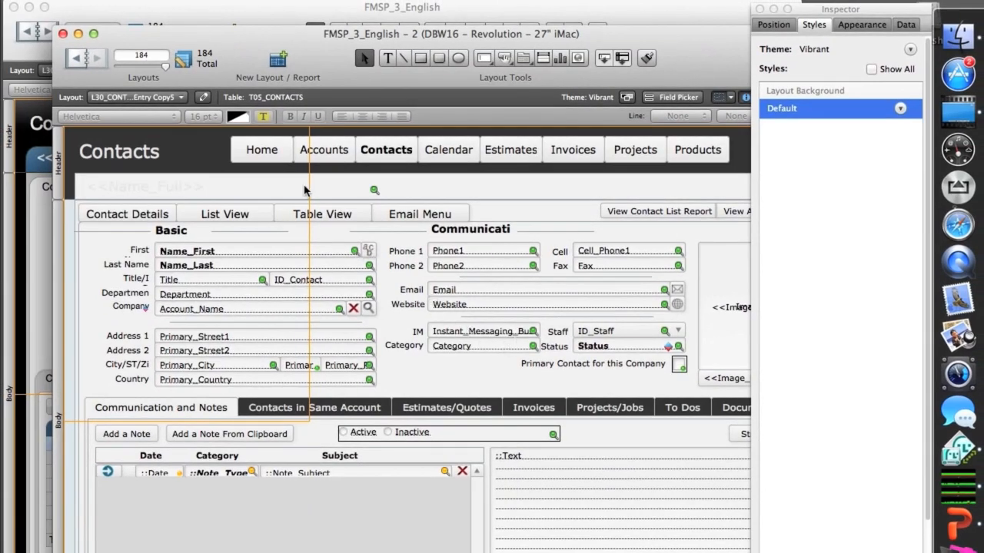
Step: Move the second window aside and compare the Vibrant copy with the original Classic layout
drag(171, 41, 226, 61)
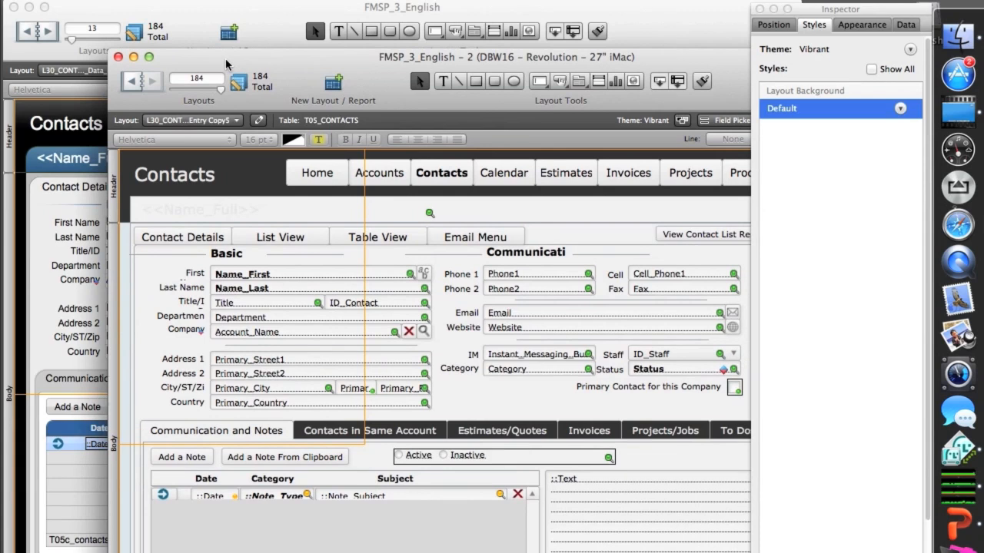
drag(225, 59, 291, 64)
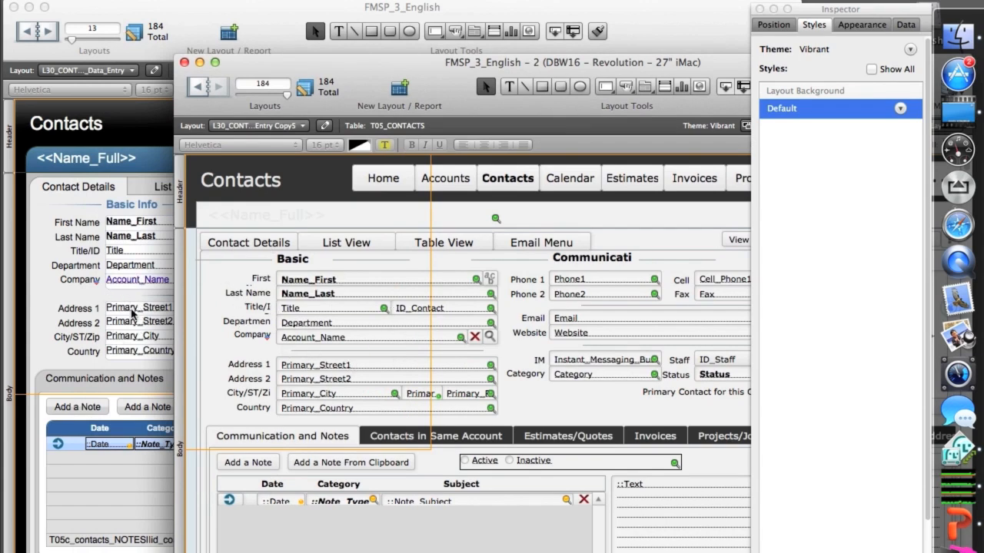
click(73, 304)
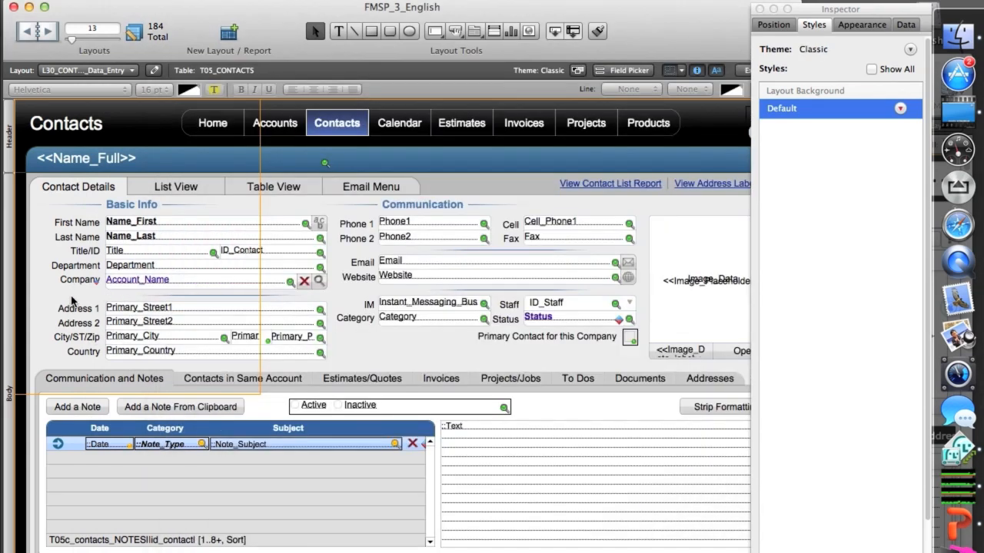
click(551, 550)
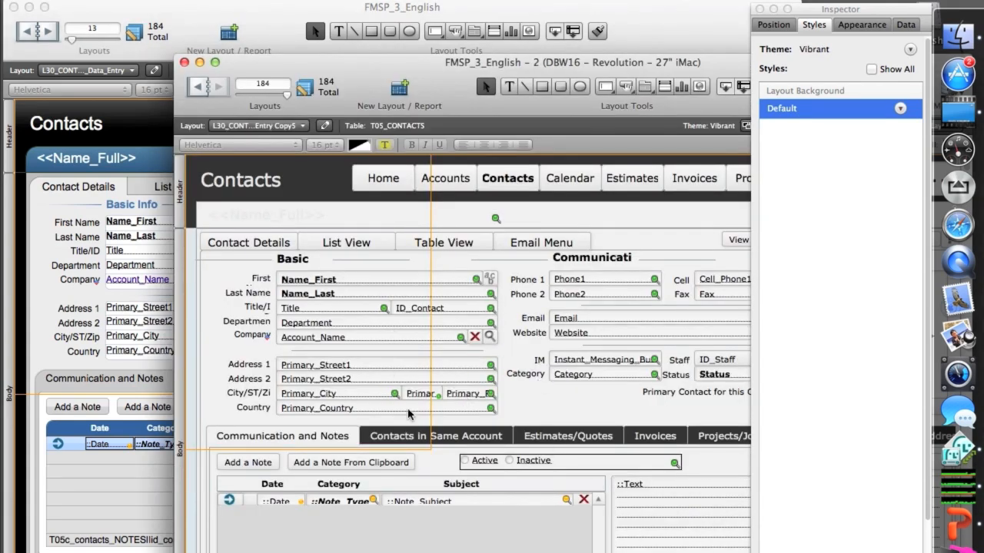
Step: Change the border lines of the Primary_Street1 edit box on the Vibrant layout
click(284, 396)
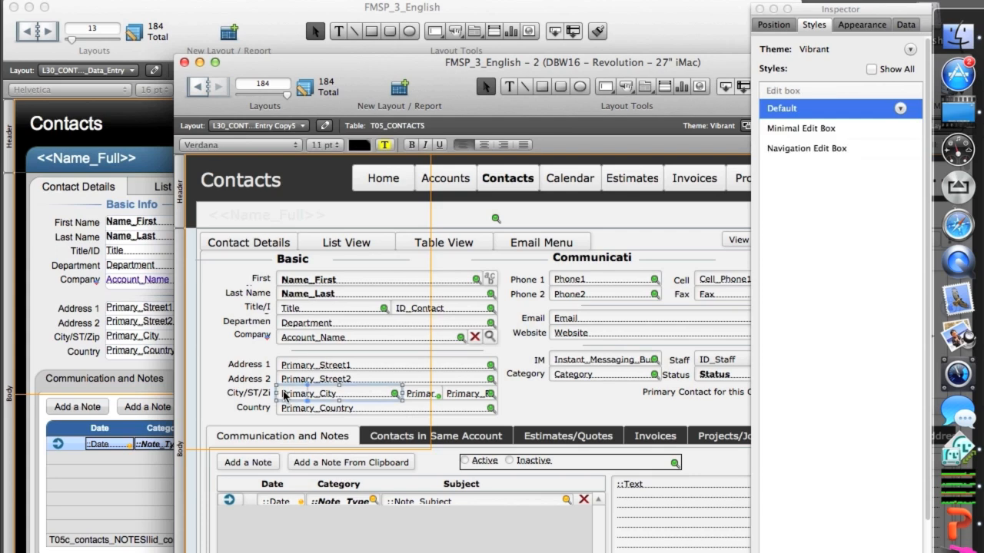
click(298, 380)
click(295, 366)
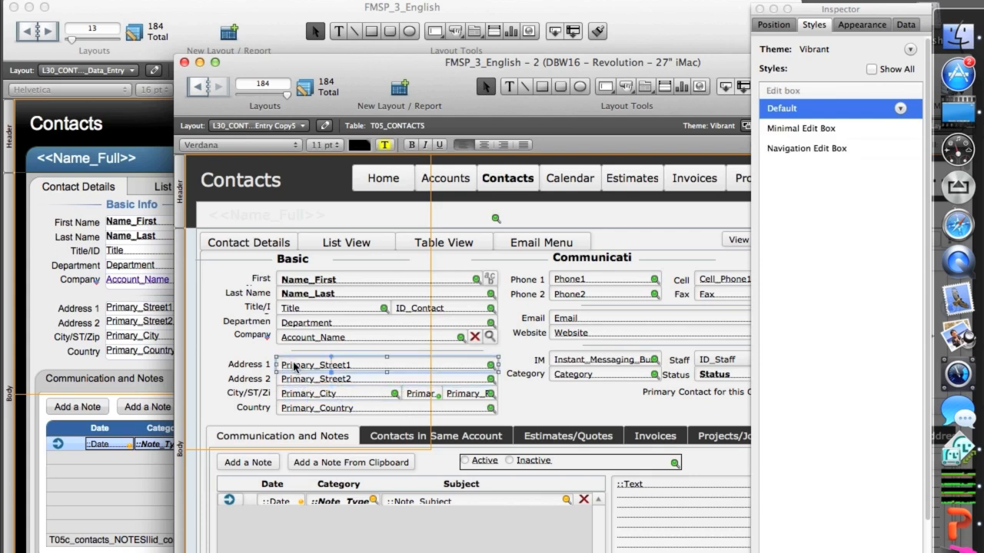
click(905, 25)
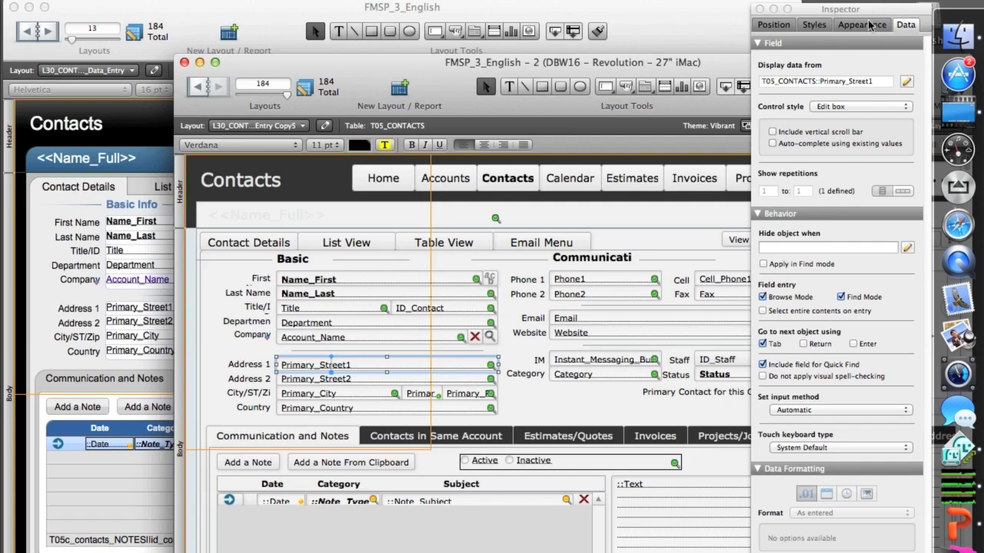
click(869, 26)
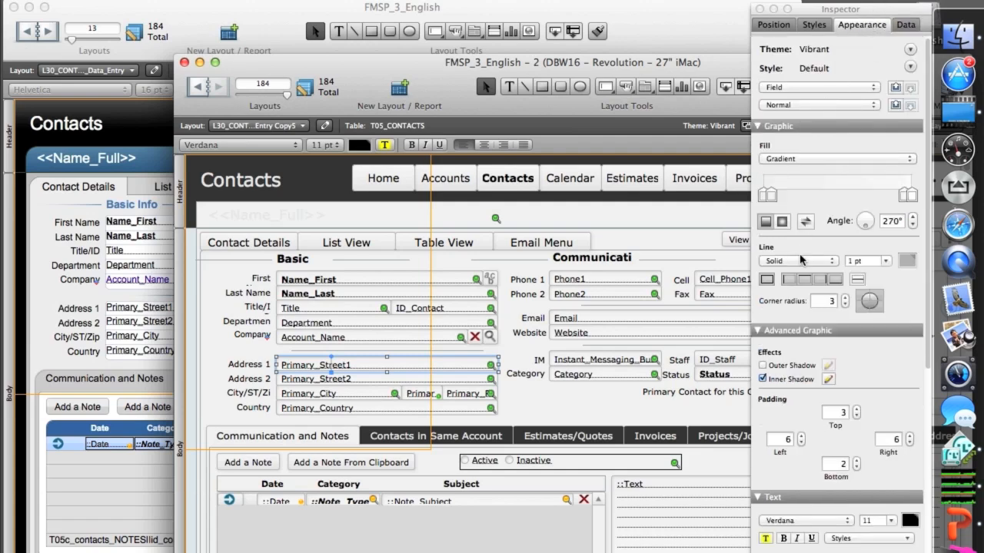
click(804, 281)
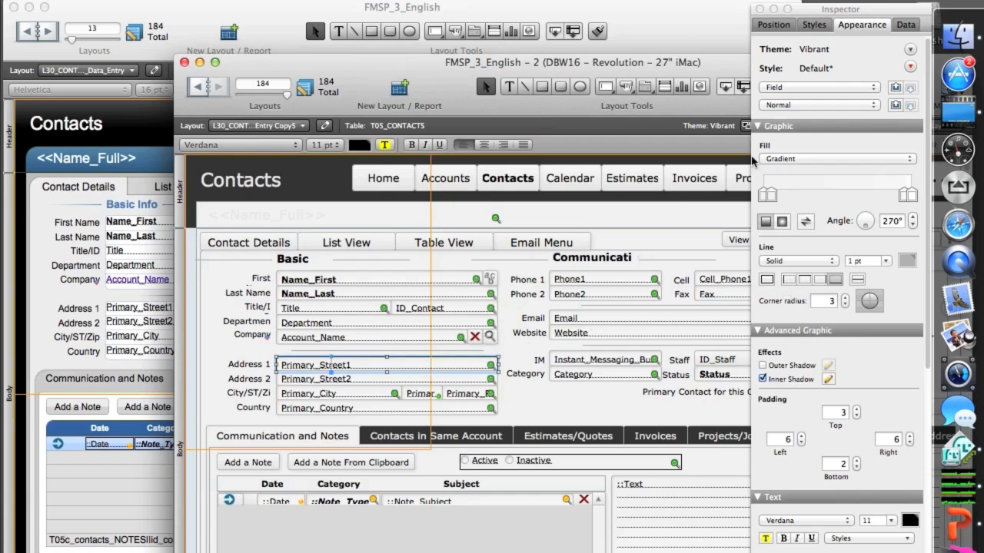
Step: Save the modified Primary_Street1 formatting as a new edit box style named FMSP Standard Edit Box
click(814, 24)
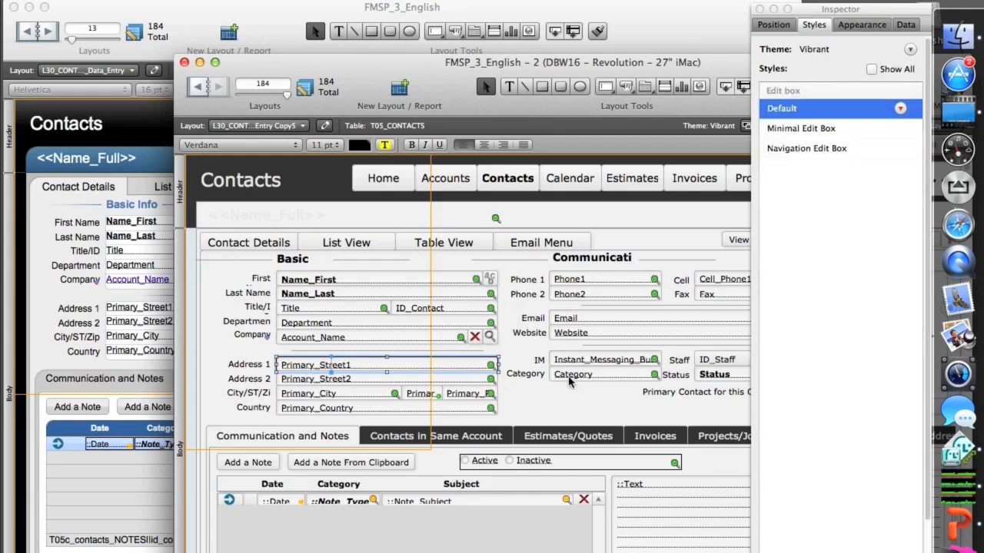
click(900, 108)
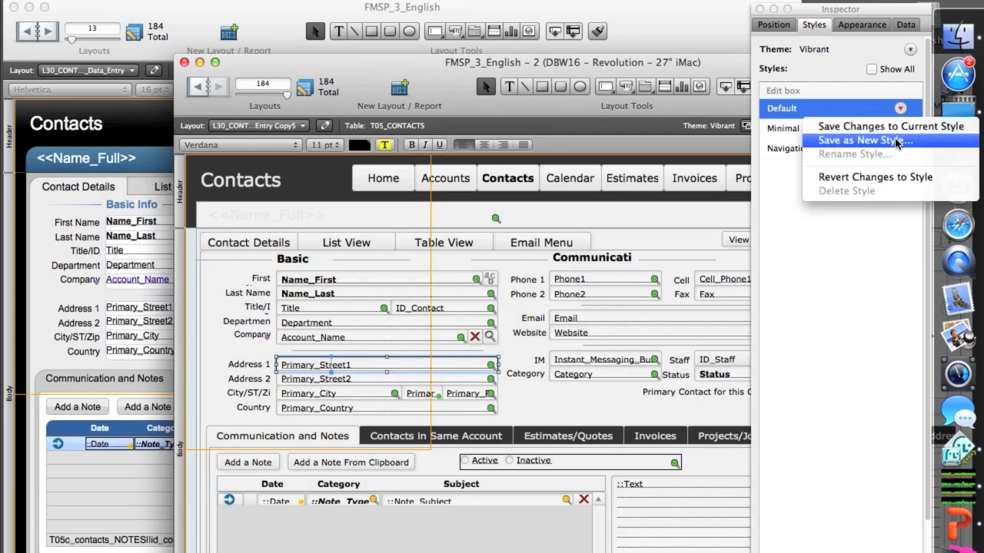
click(897, 141)
text(FMSP )
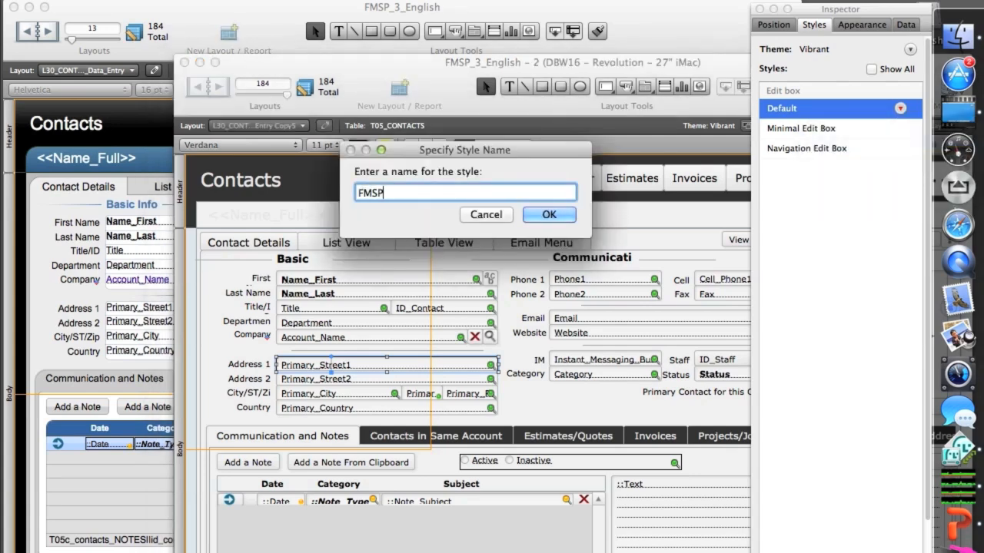
text(Standard Edit Box)
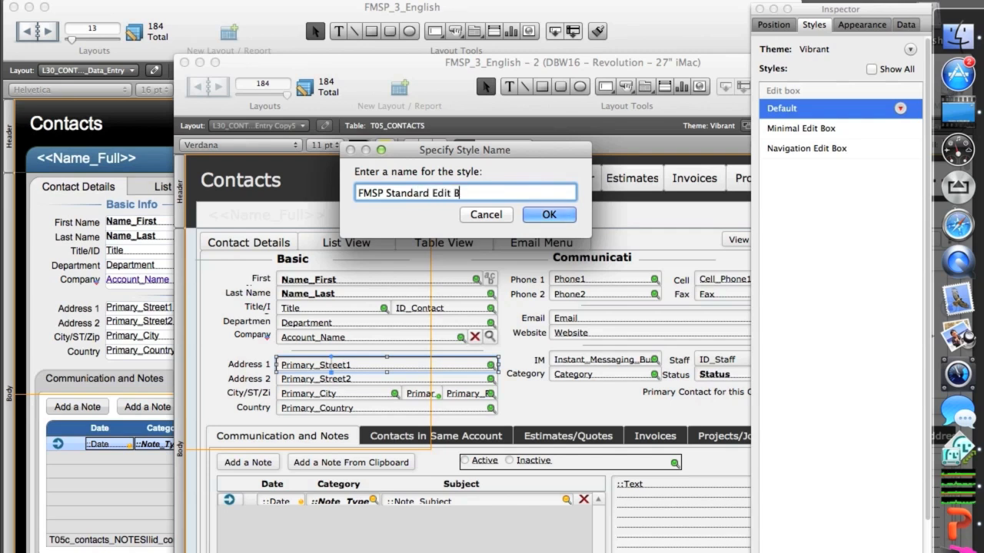
click(549, 215)
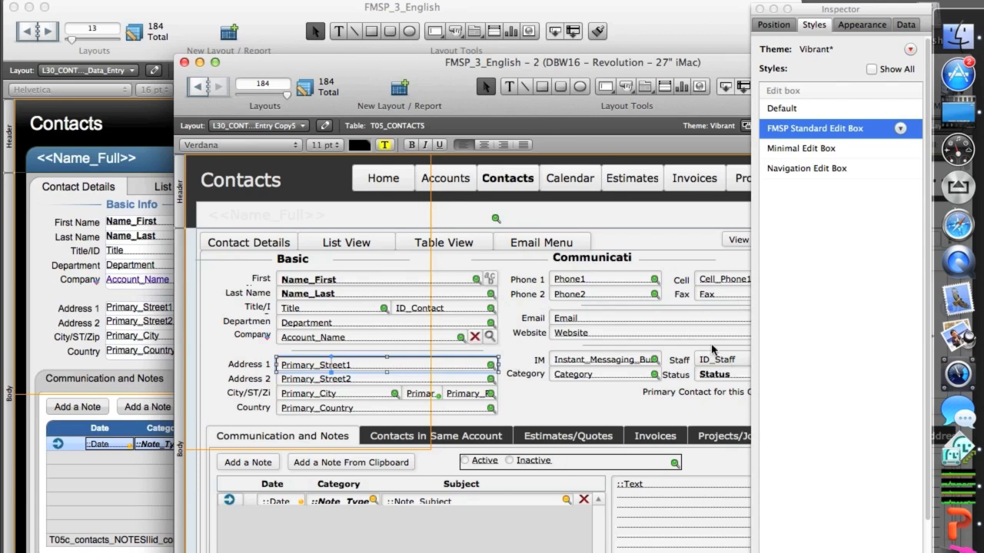
Step: Apply the FMSP Standard Edit Box style to the remaining address fields, Account_Name, Department, Title, ID_Contact, Email and Website
click(357, 382)
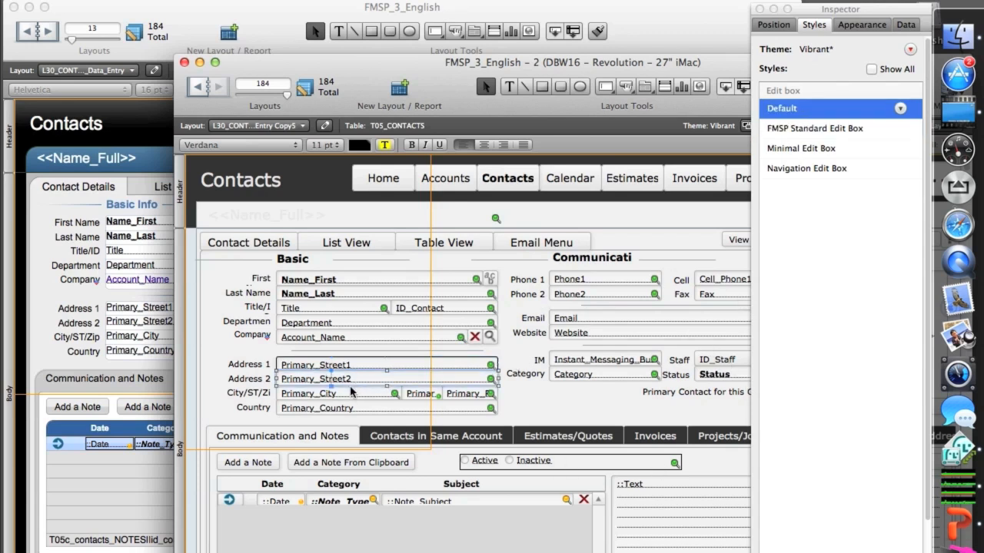
click(353, 396)
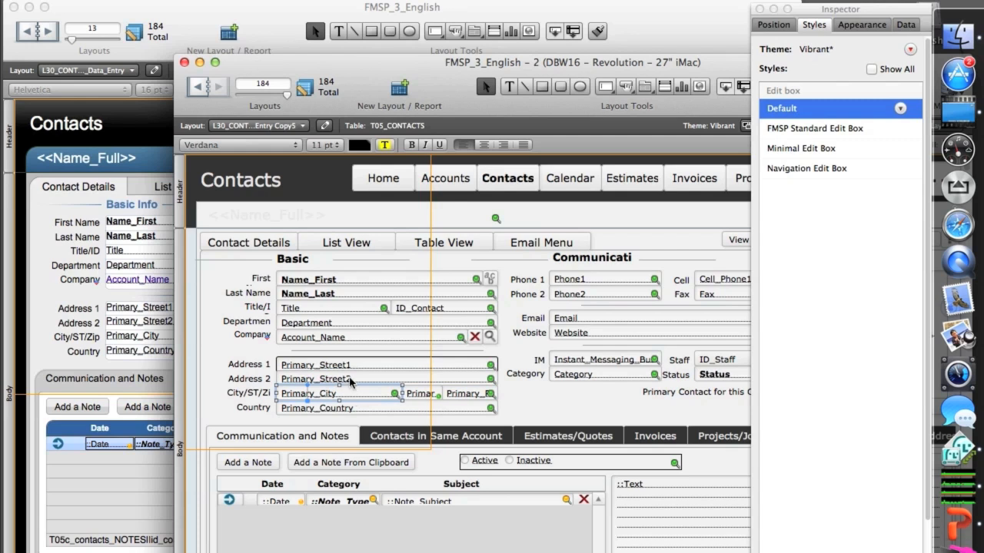
shift+click(353, 381)
shift+click(417, 397)
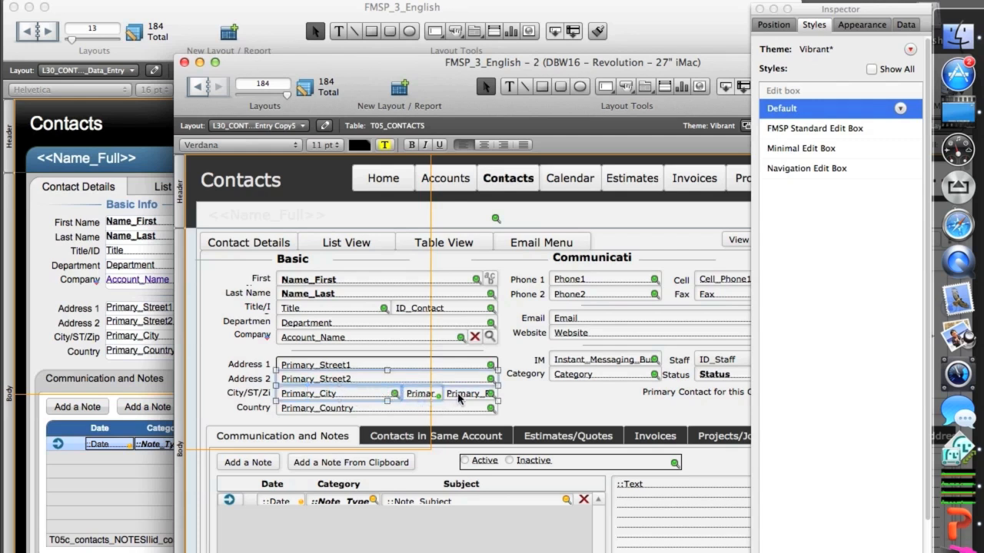
shift+click(459, 395)
shift+click(459, 408)
shift+click(403, 336)
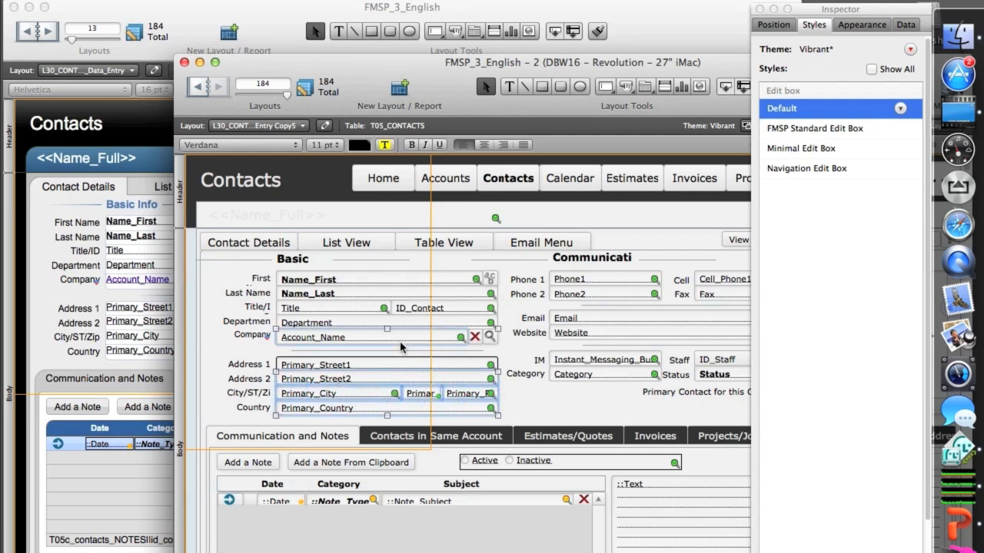
shift+click(355, 325)
shift+click(349, 311)
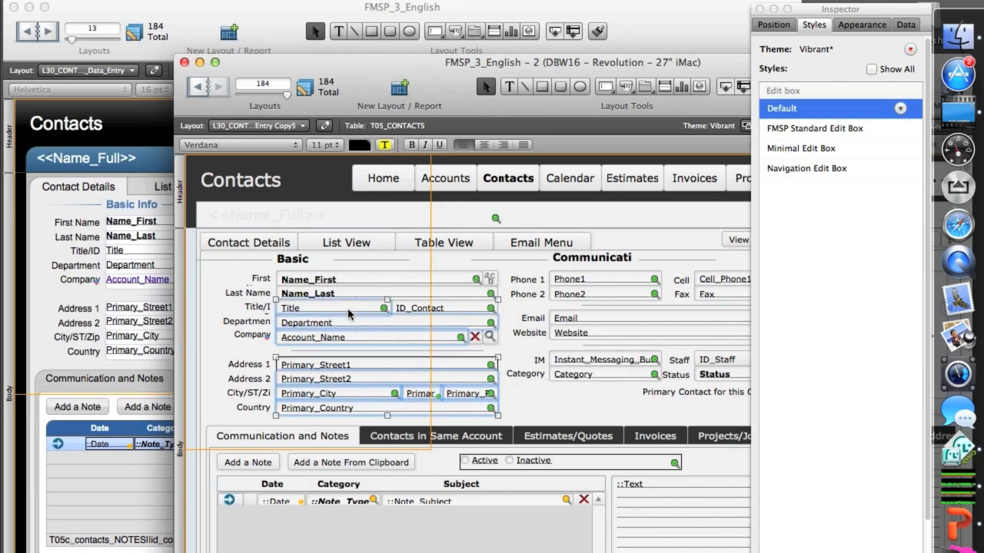
shift+click(417, 309)
shift+click(577, 321)
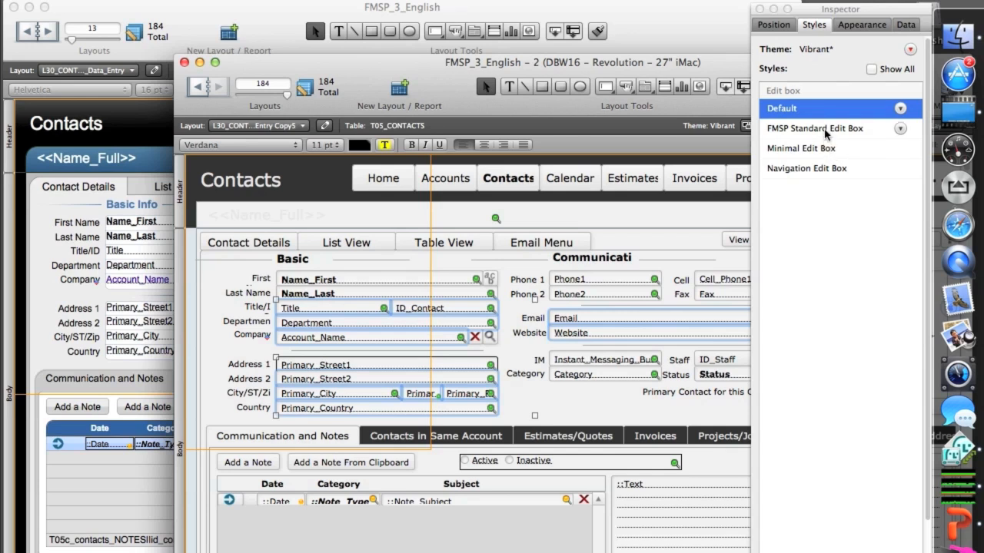
click(827, 132)
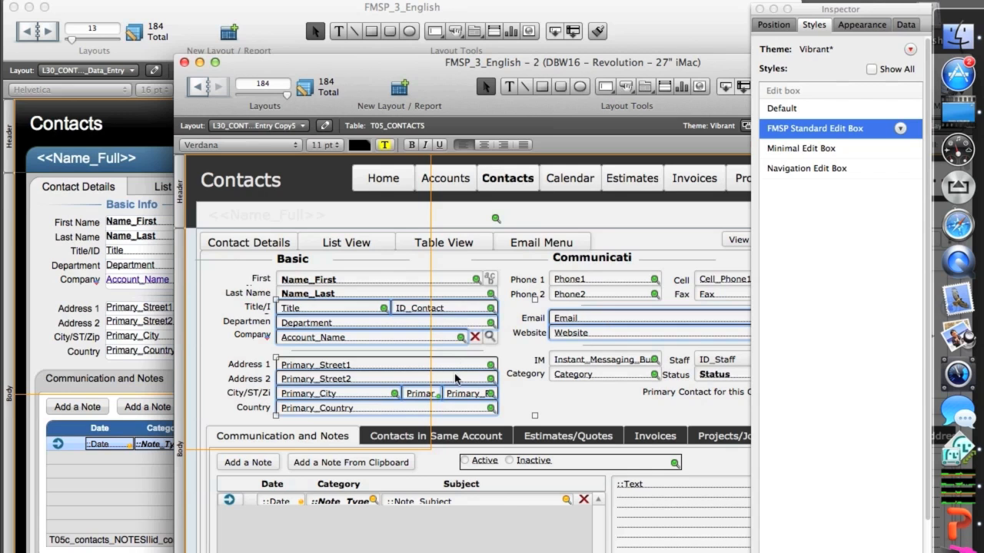
Step: Examine the styles assigned to the Phone, Name_First, Department and Primary_Street1 fields on the Vibrant layout
click(573, 278)
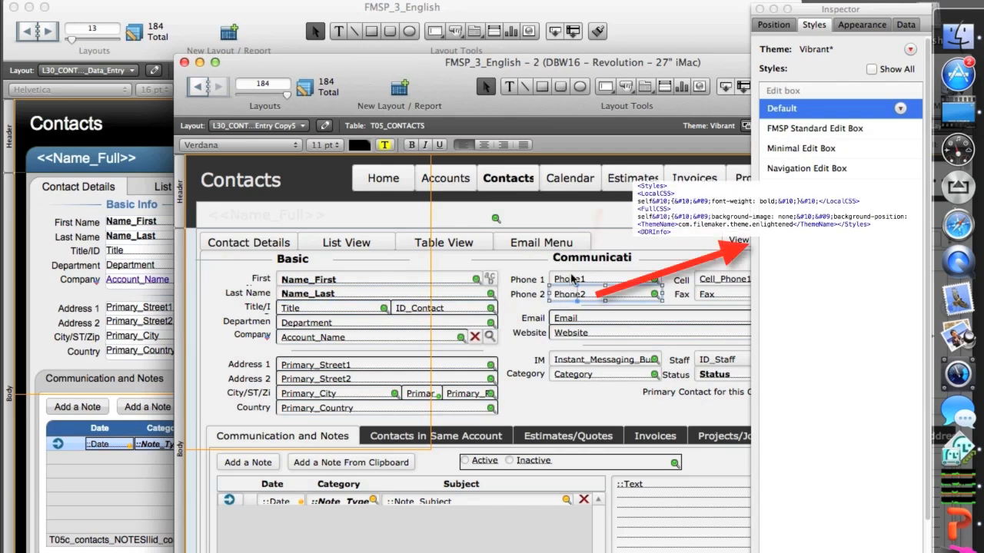
click(449, 280)
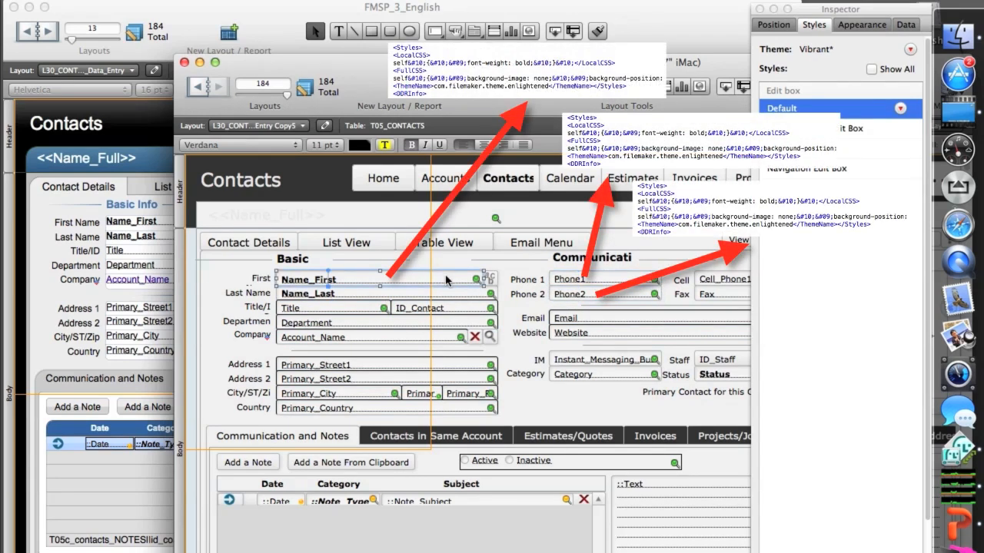
click(351, 326)
click(347, 366)
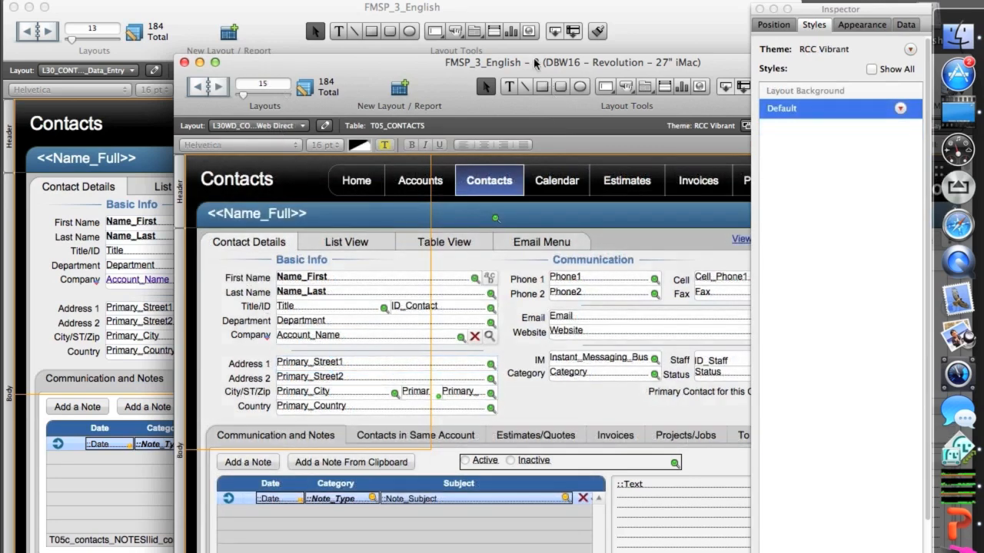
Step: Reposition the Web Direct Contacts layout's window and examine the styles of the Department label, the Estimates button and the background shape
drag(456, 75, 440, 39)
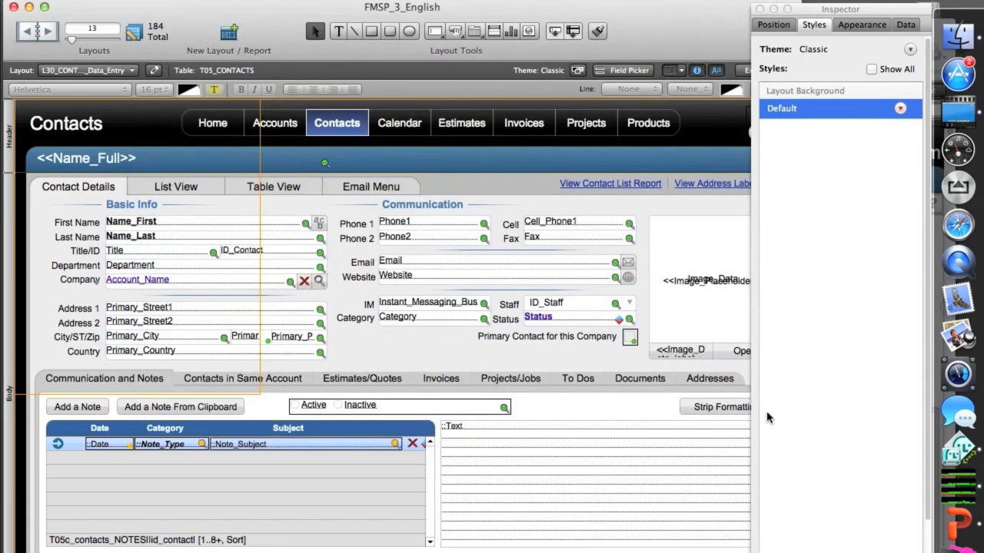
click(490, 198)
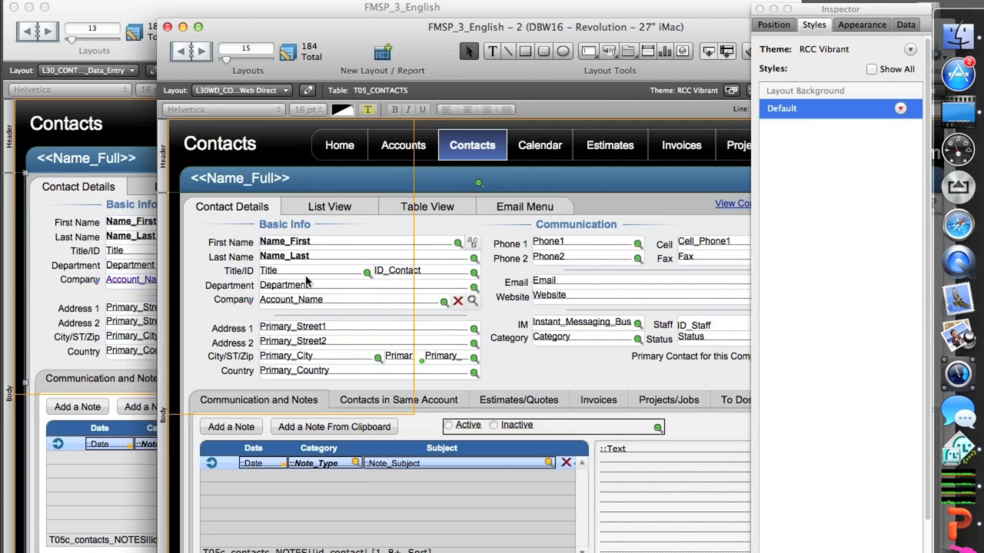
click(231, 286)
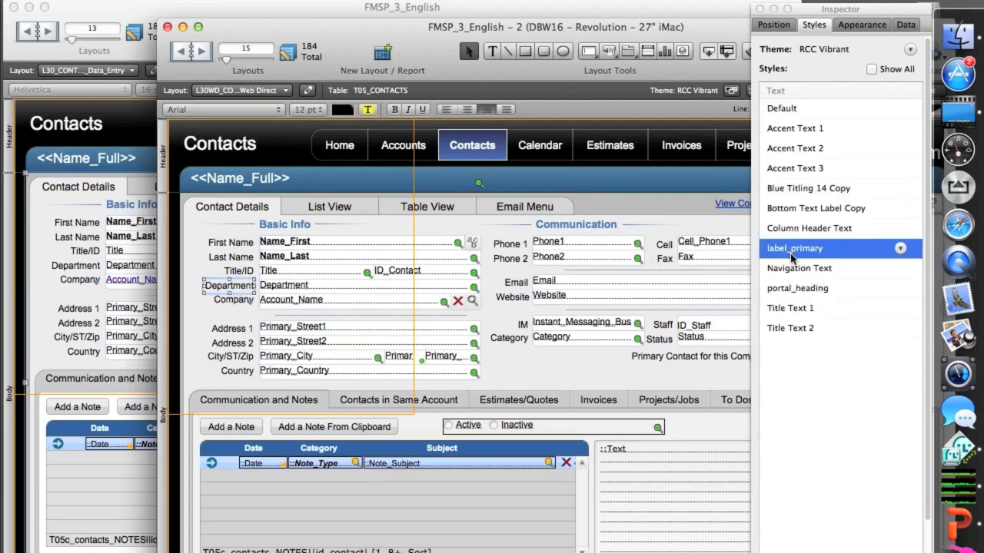
click(619, 156)
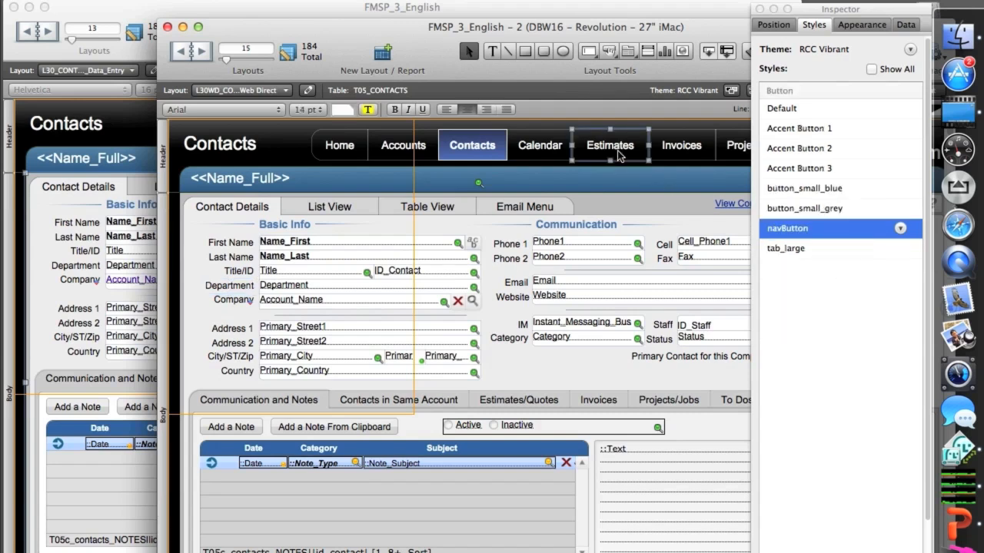
click(621, 162)
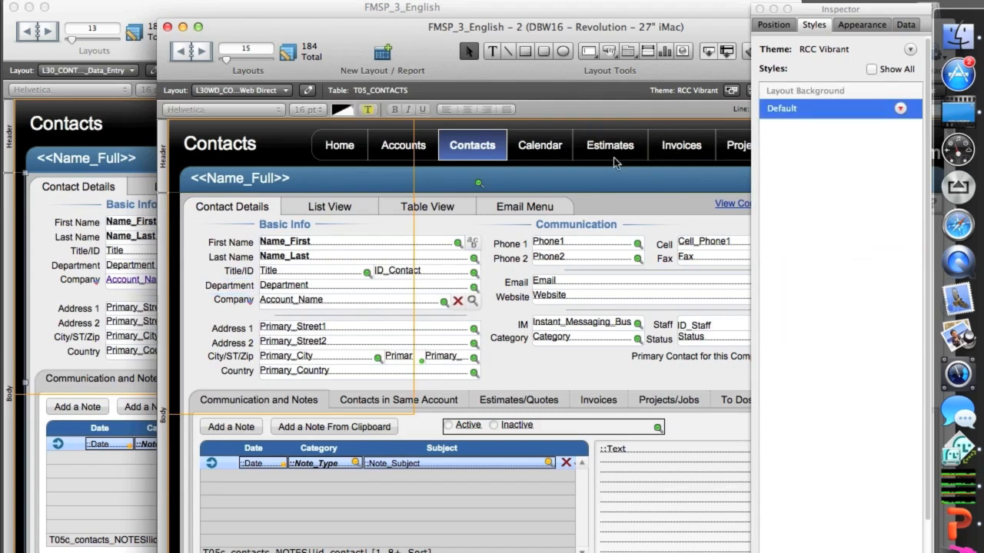
click(573, 370)
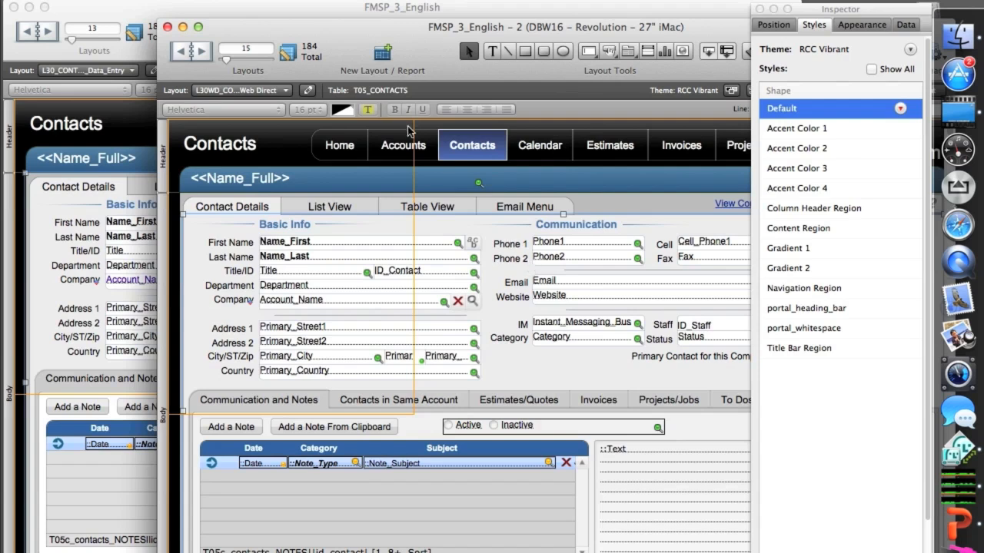
Step: Switch to Chrome and open the Contacts module from the WebDirect L1_Home page
click(329, 14)
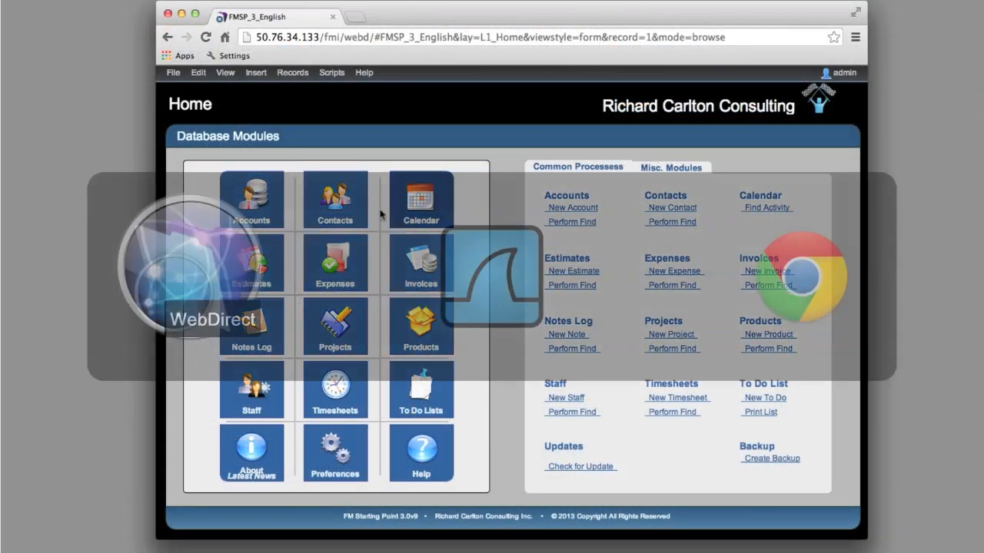
click(332, 209)
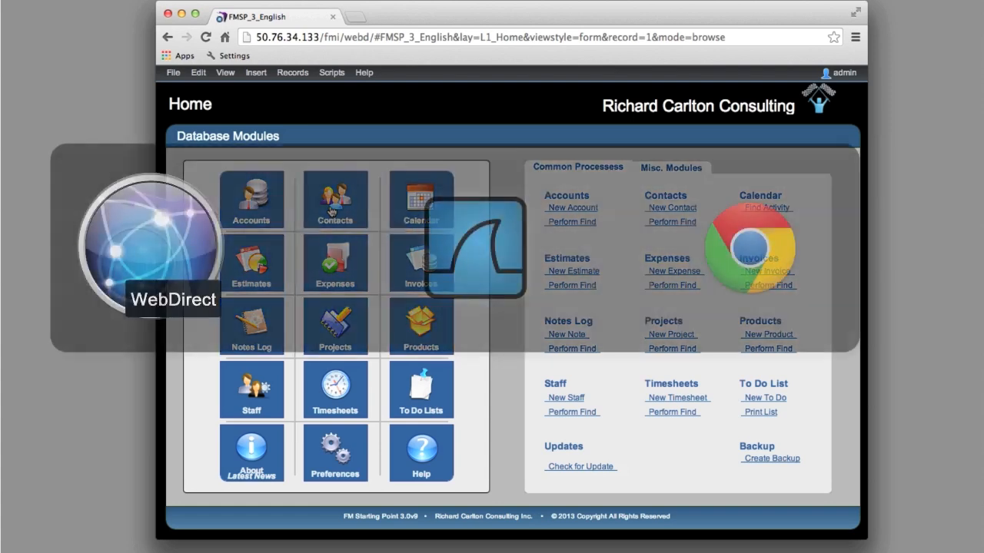
click(332, 211)
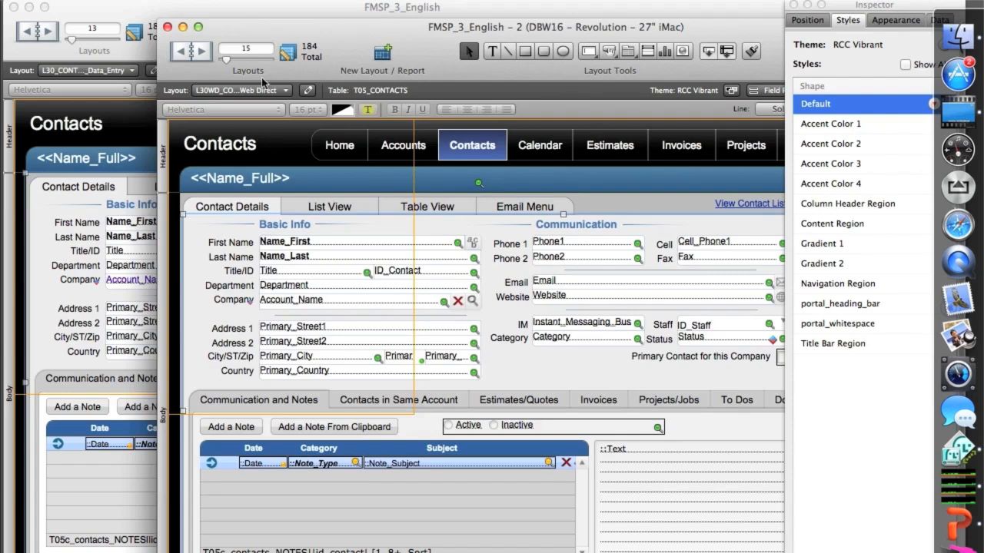
click(238, 91)
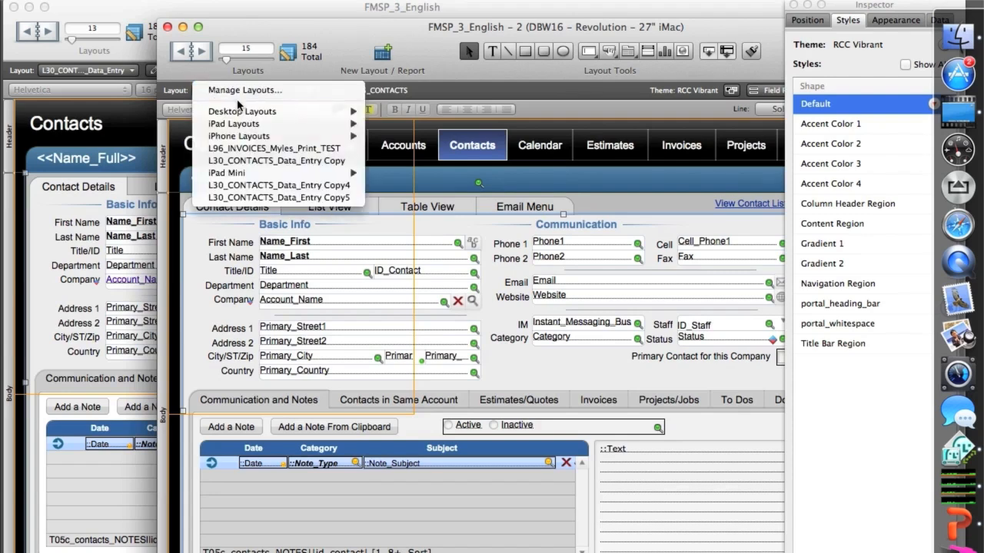
click(481, 154)
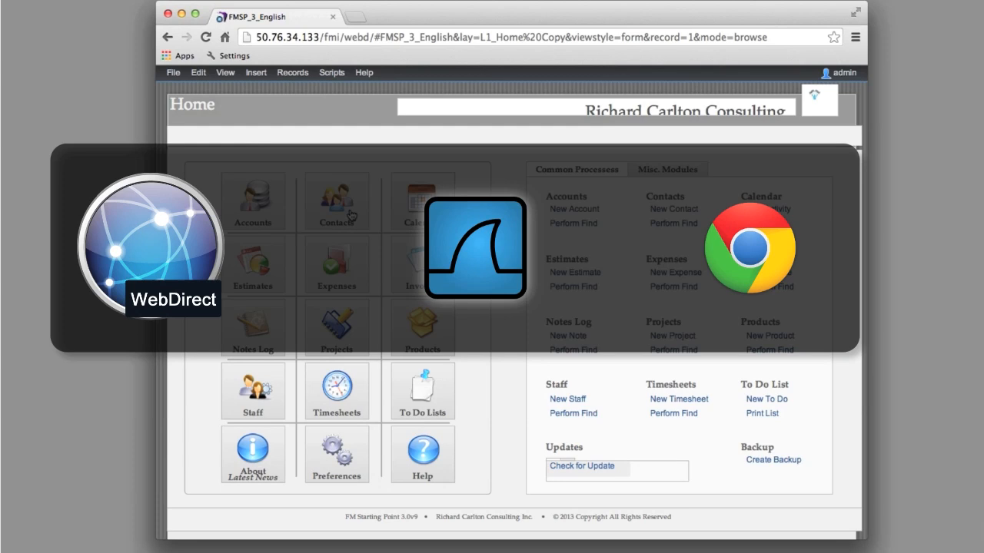
Step: In Chrome, open the Contacts module from the WebDirect L1_Home Copy page
click(350, 215)
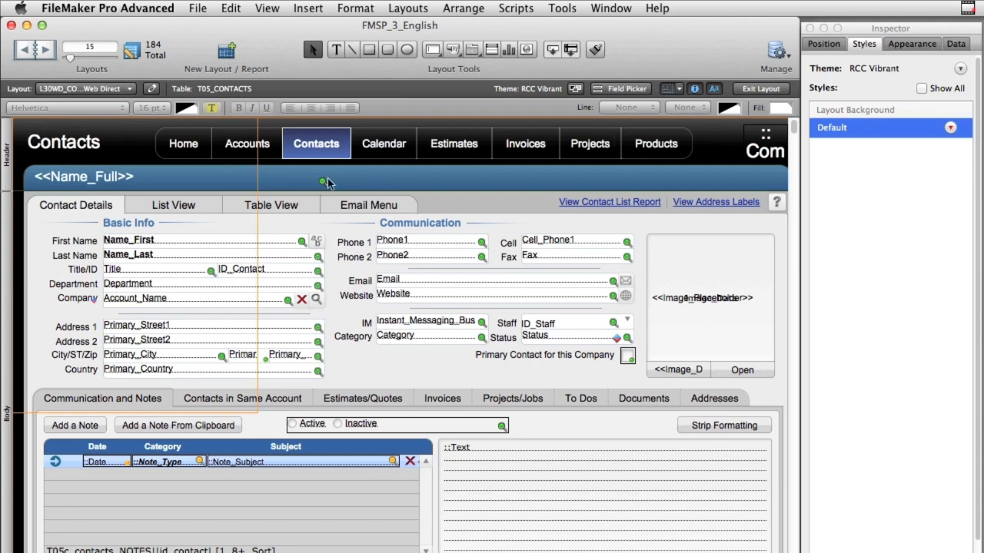
Step: Override the Name_Last field's fieldMain style with italic text, an outer shadow and an inner shadow
click(154, 259)
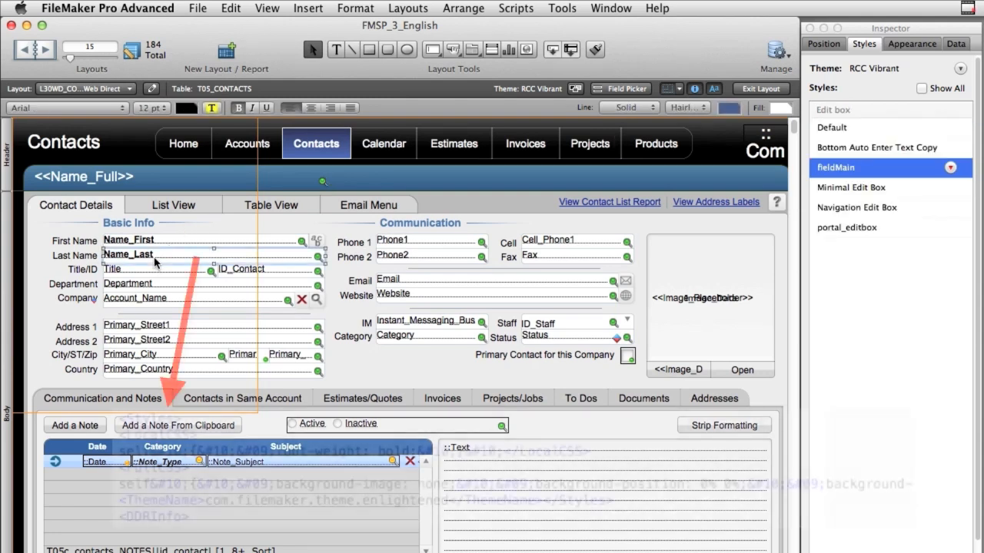
click(956, 43)
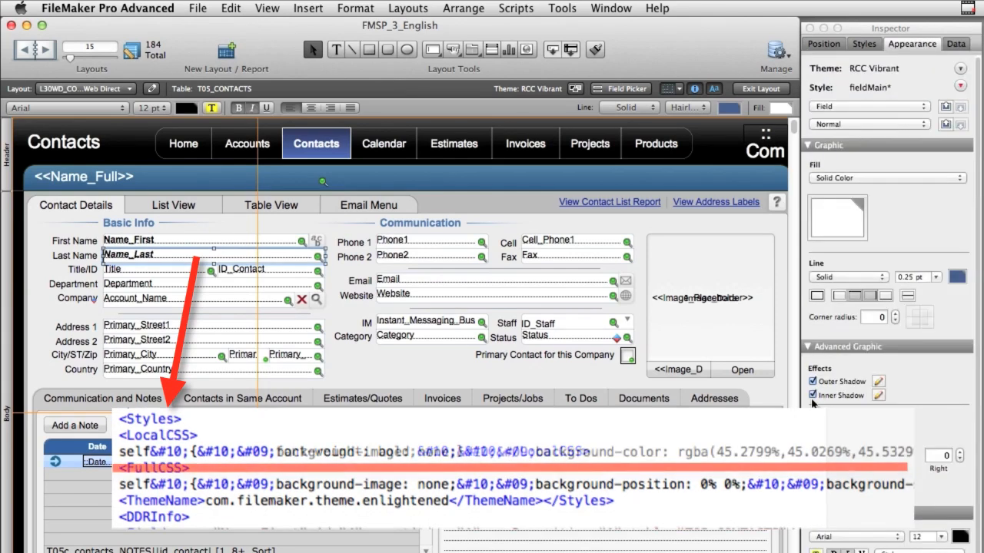